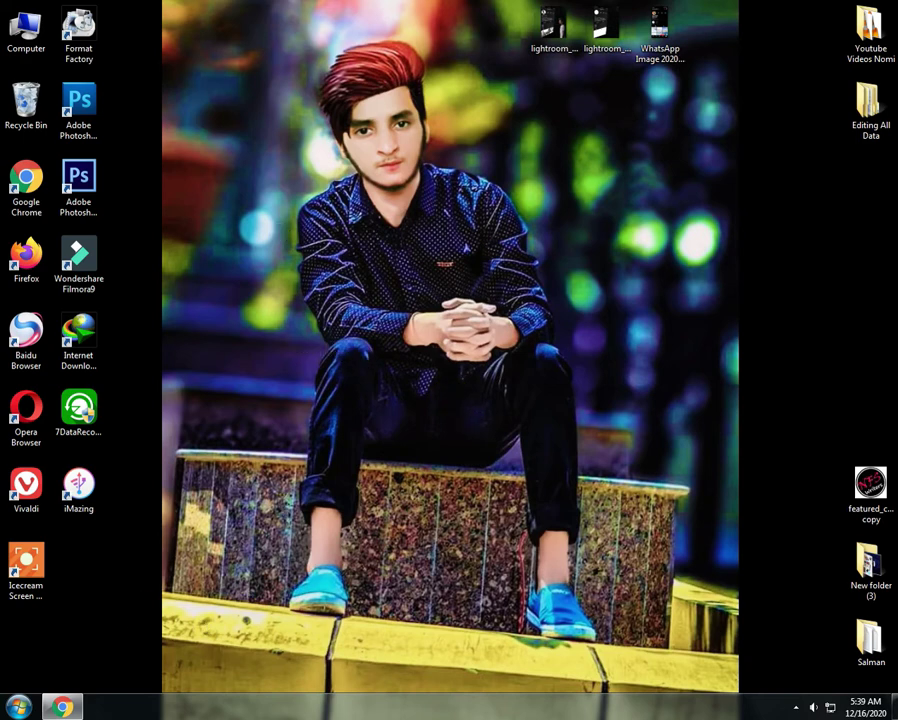
- Switch to Chrome and open the YouTube Studio channel dashboard from the YouTube account options
left_click(60, 708)
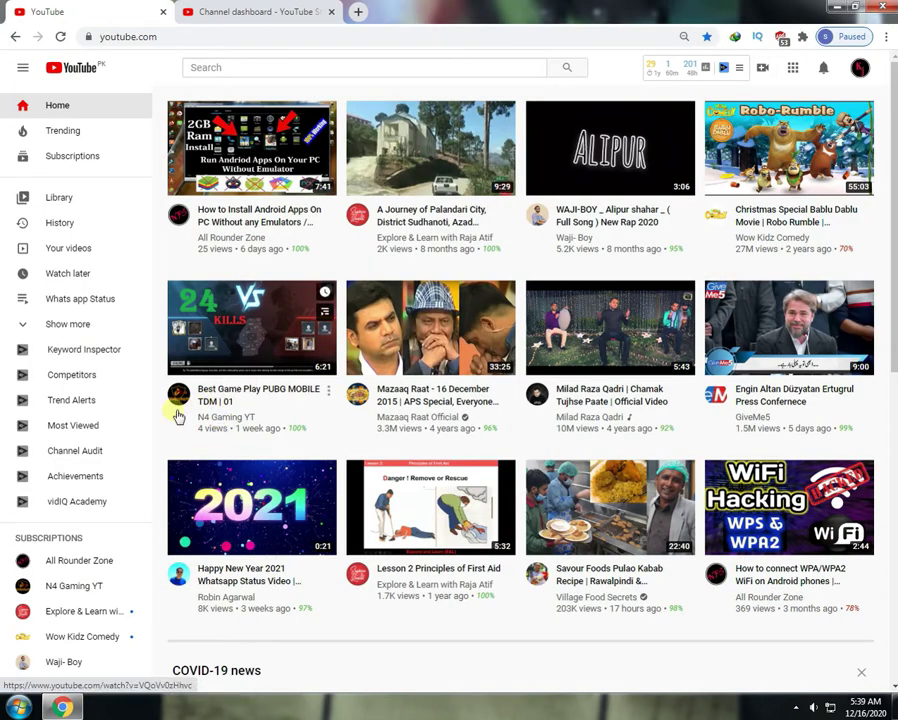
left_click(861, 69)
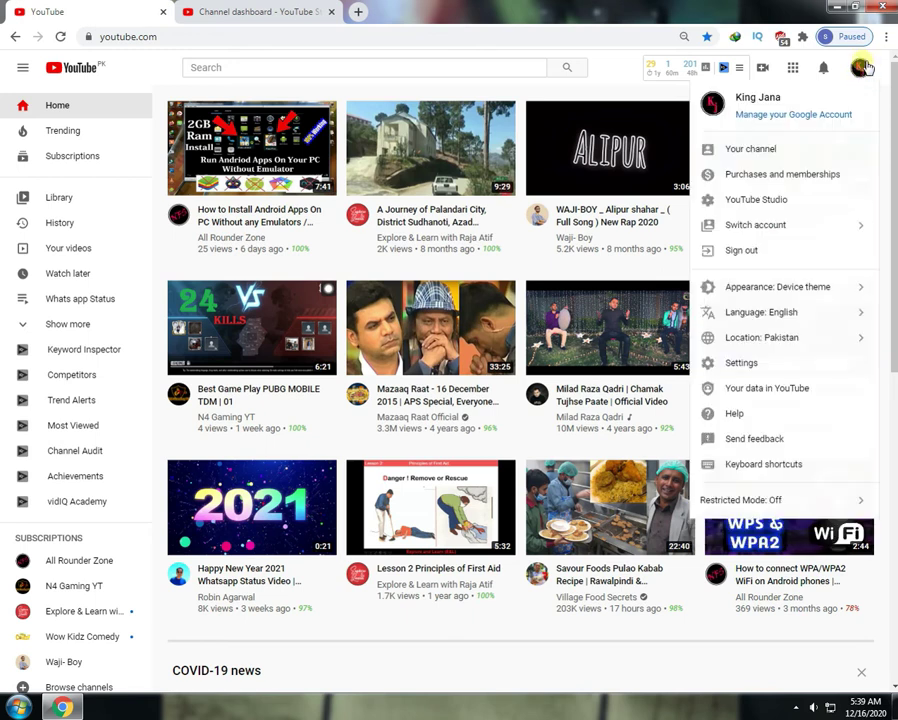
left_click(792, 201)
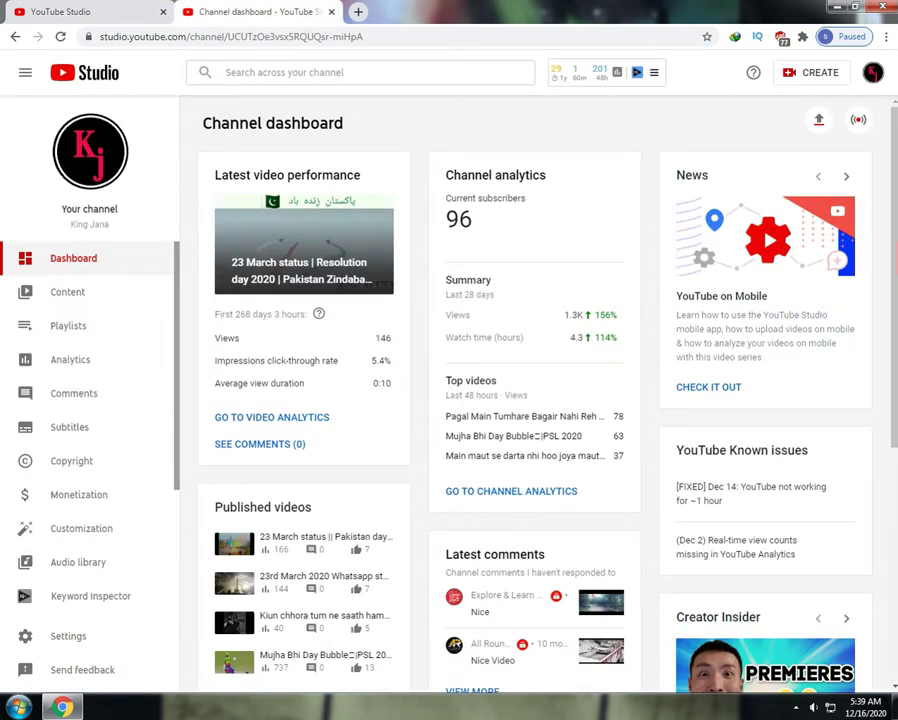
left_click_drag(338, 128, 216, 133)
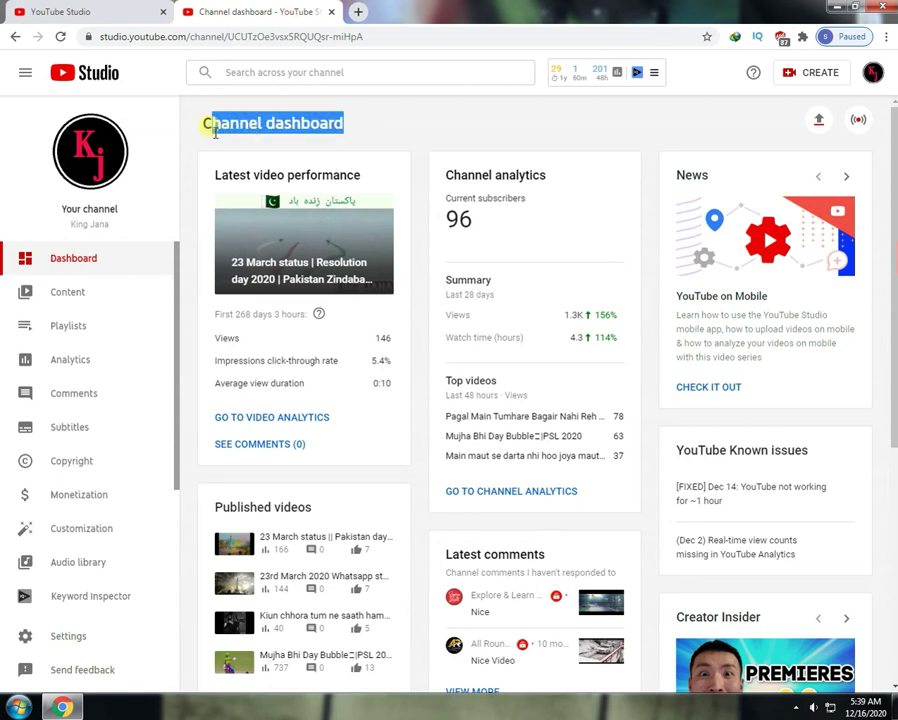
left_click(427, 113)
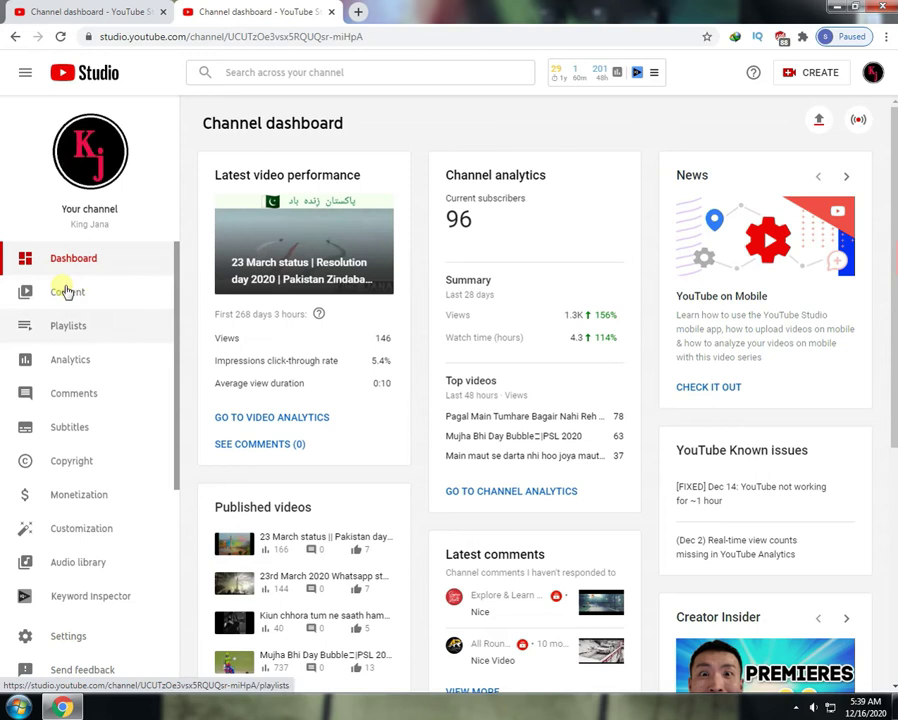
- Open the channel content list and filter the uploads by copyright claims
left_click(67, 293)
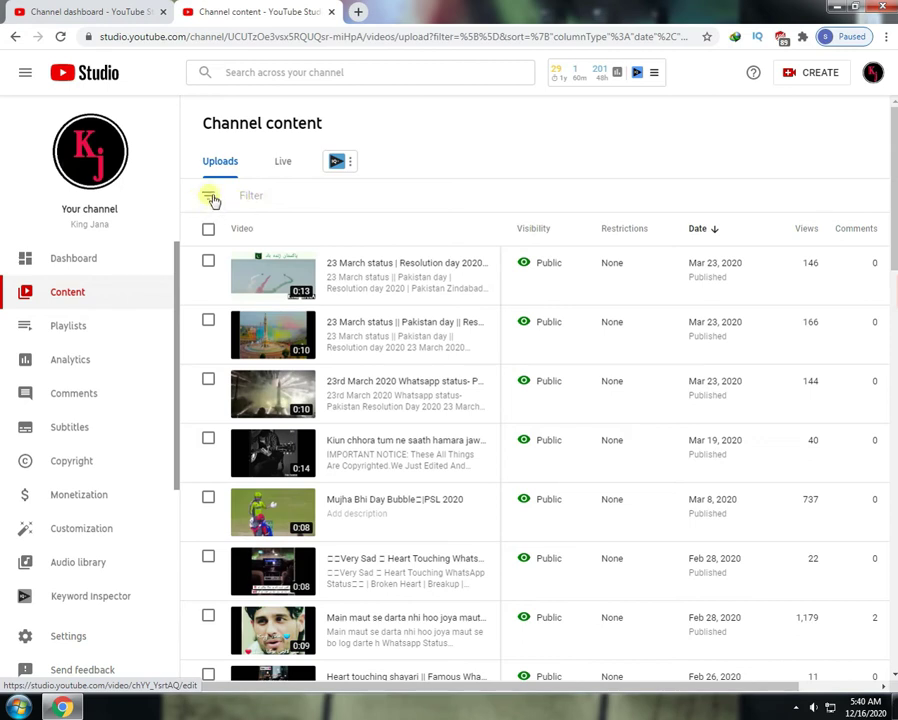
left_click(211, 198)
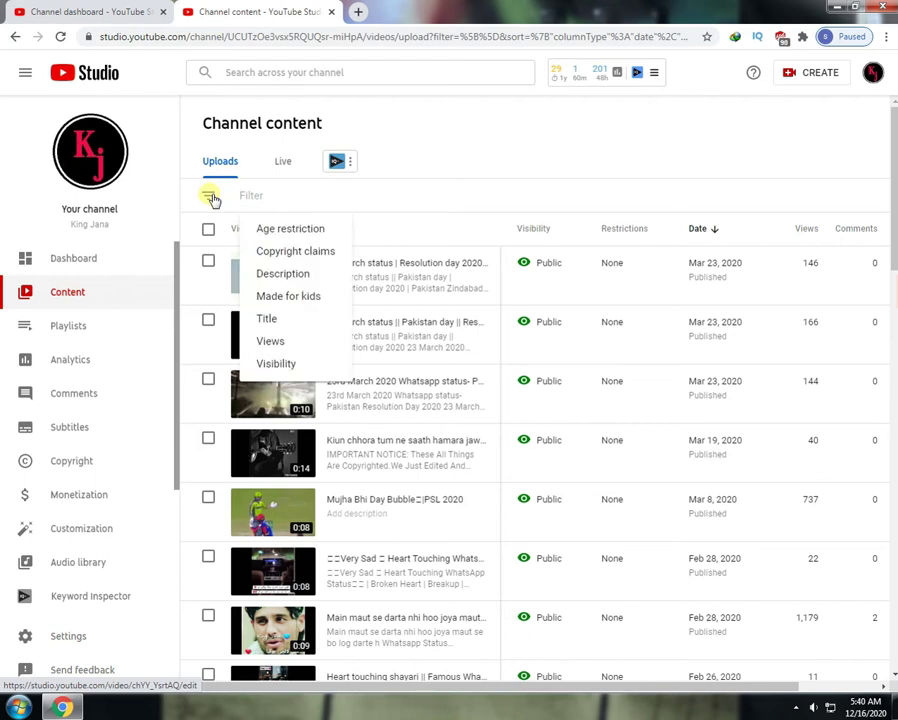
left_click(310, 254)
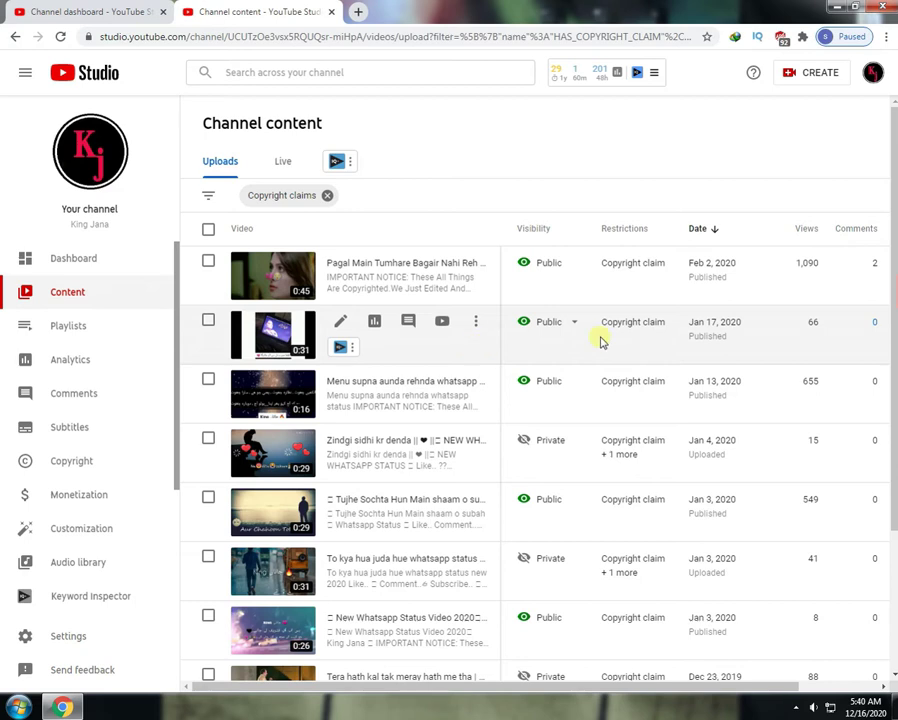
- Review the visibility and restrictions of the claimed videos, and check the details of the 0:26 "New Whatsapp Status Video 2020" upload
scroll(600, 342, "down", 3)
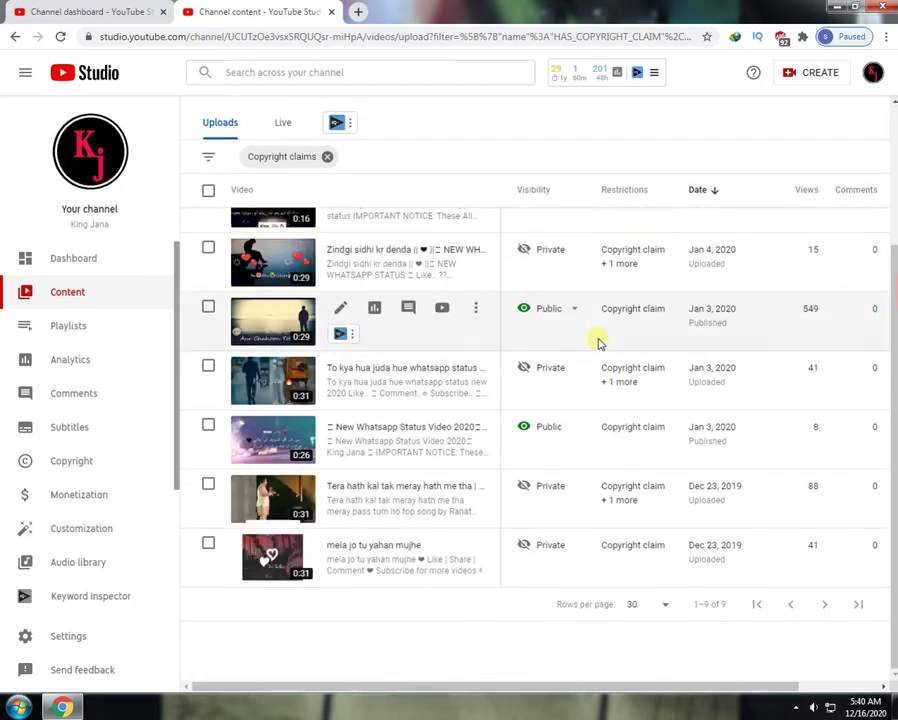
scroll(598, 342, "up", 3)
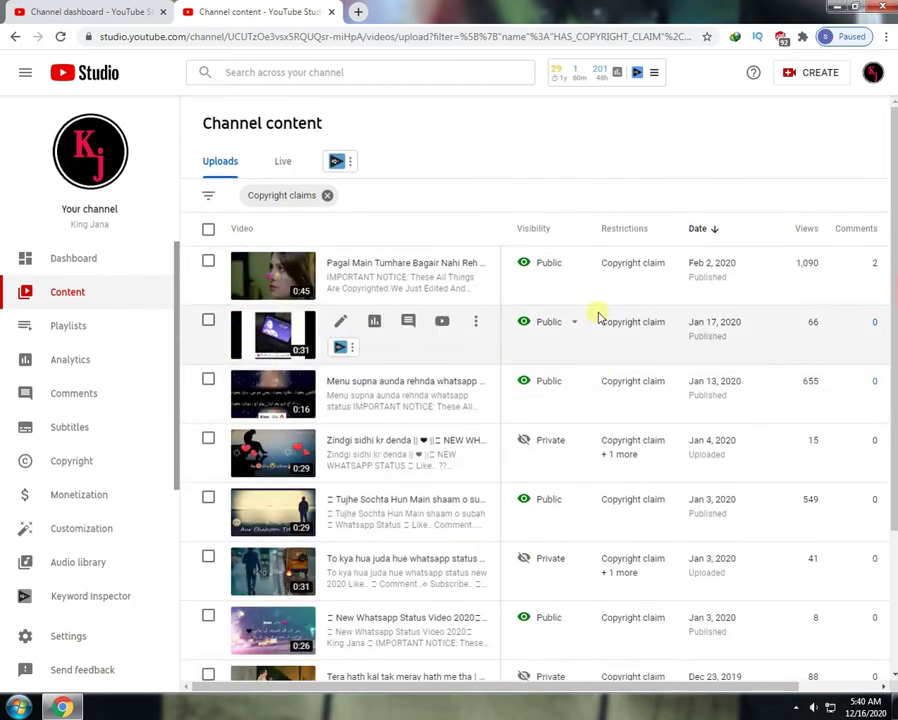
scroll(556, 436, "down", 3)
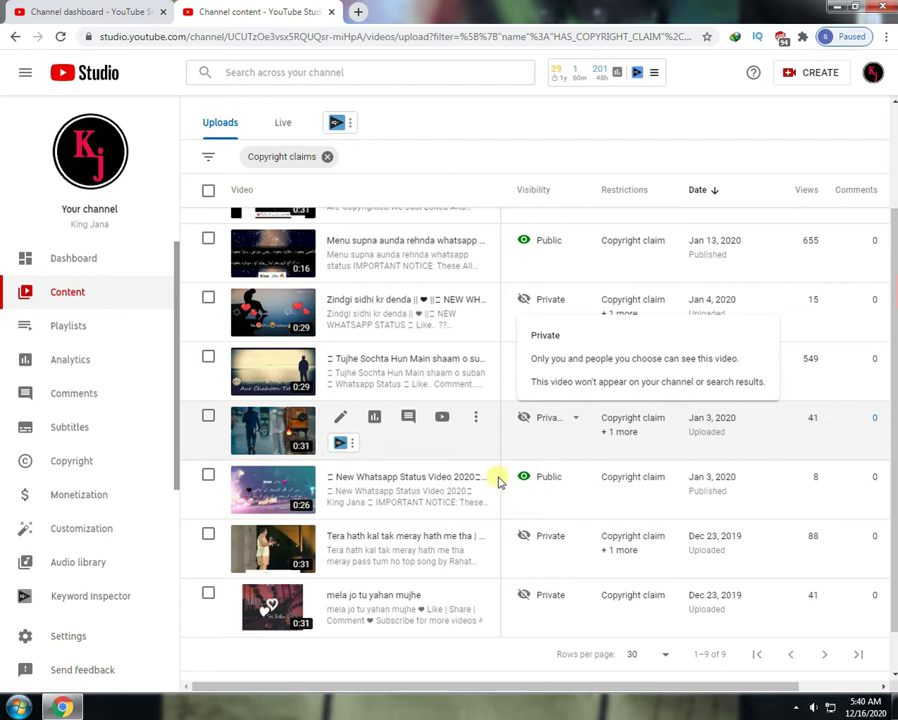
scroll(442, 430, "up", 3)
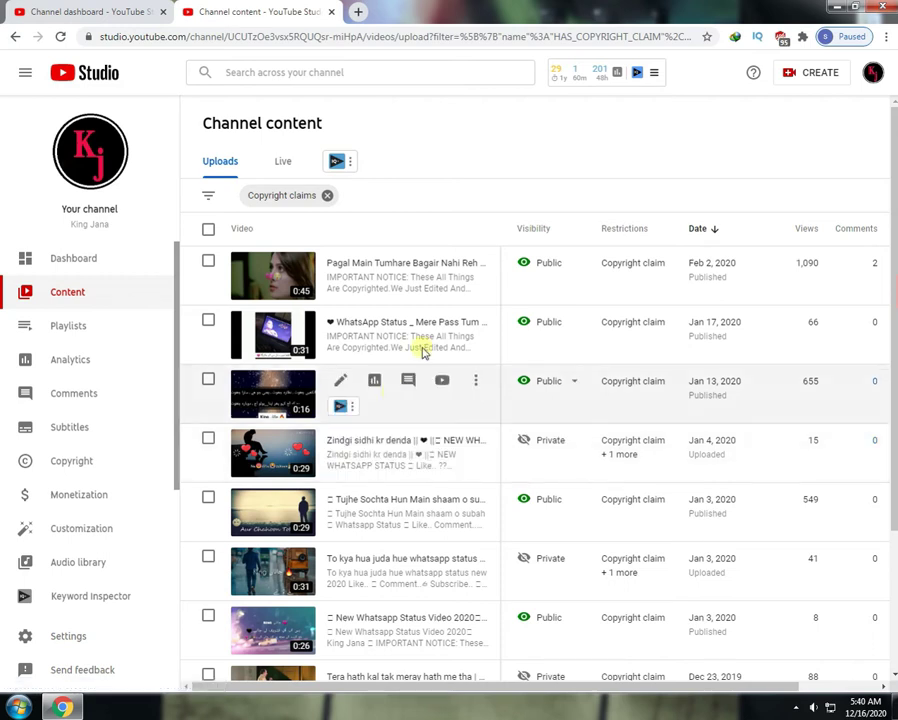
scroll(424, 382, "down", 3)
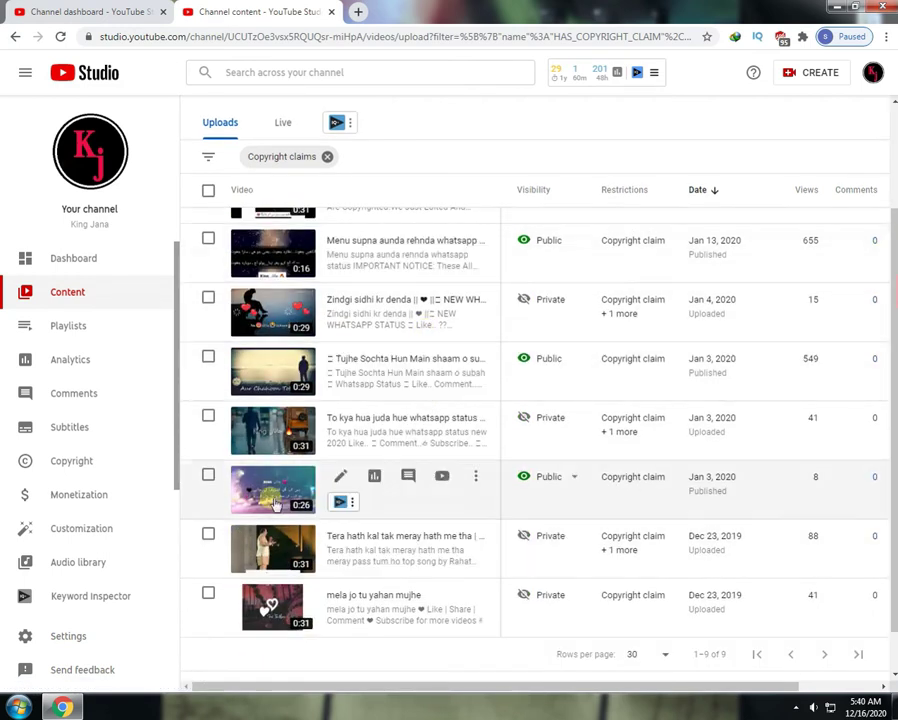
left_click(300, 497)
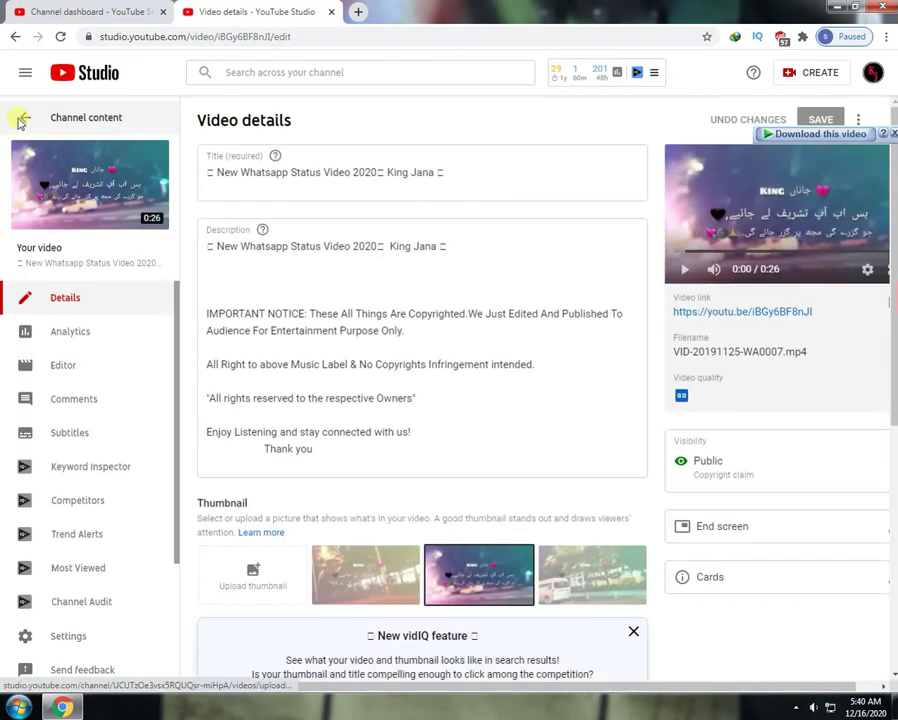
left_click(22, 118)
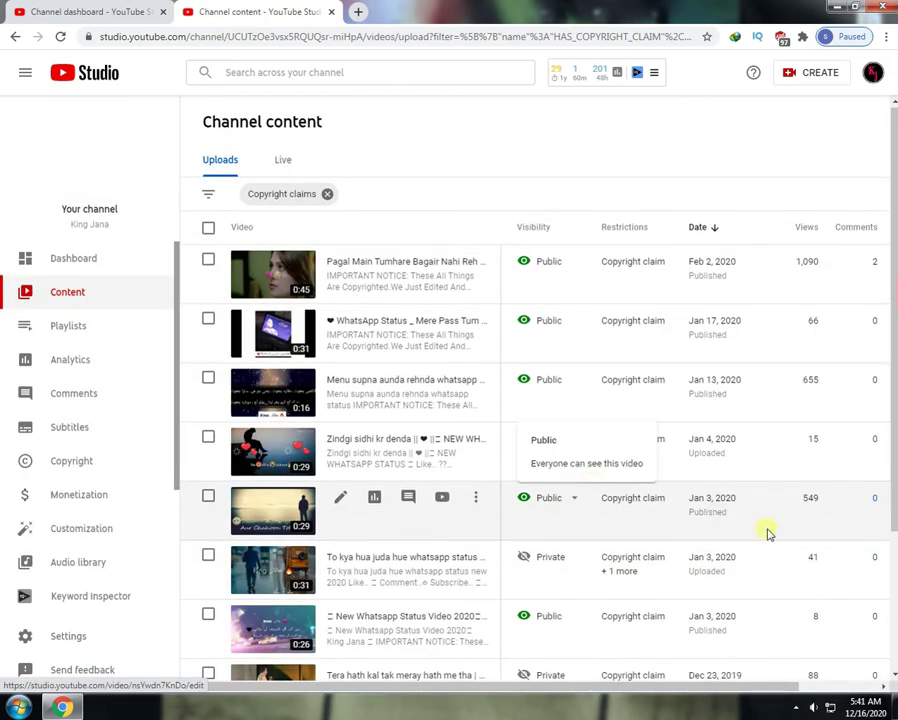
- Open the copyright claim details of the 0:26 "New Whatsapp Status Video 2020" upload
scroll(767, 533, "down", 2)
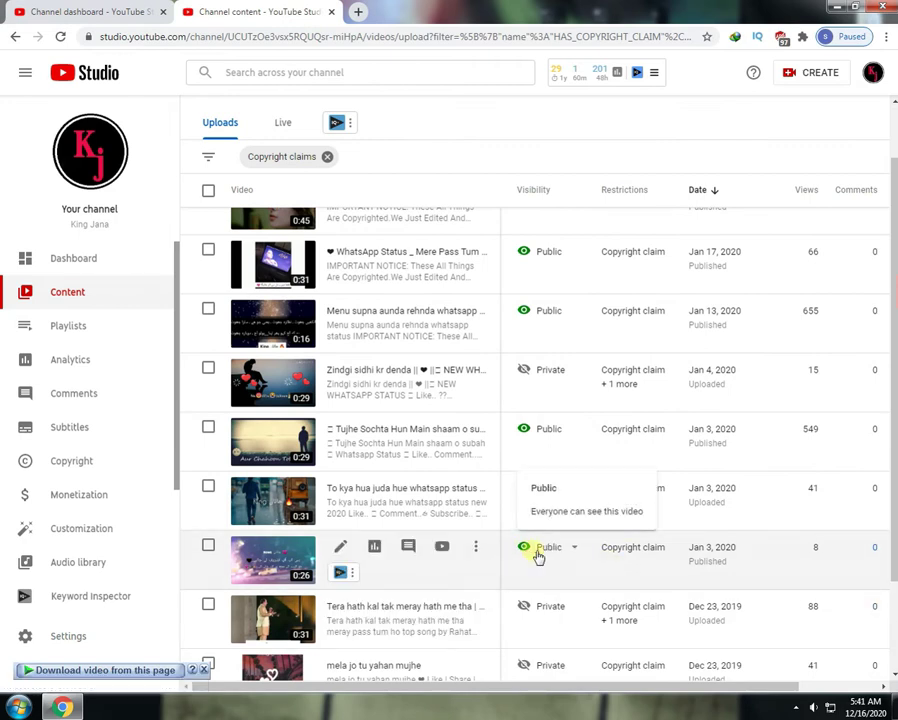
mouse_move(640, 556)
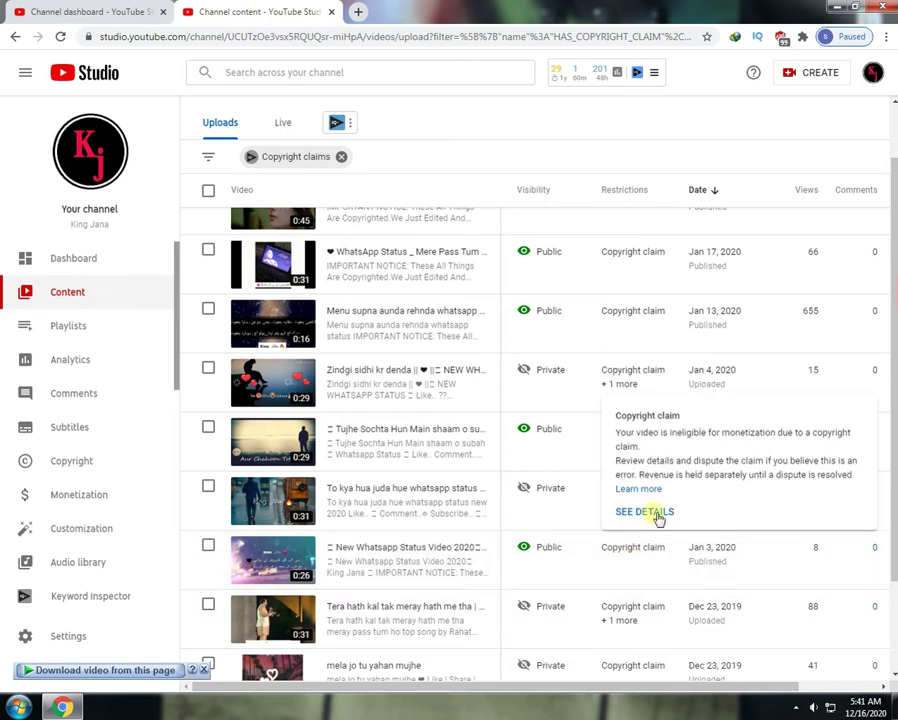
left_click(645, 512)
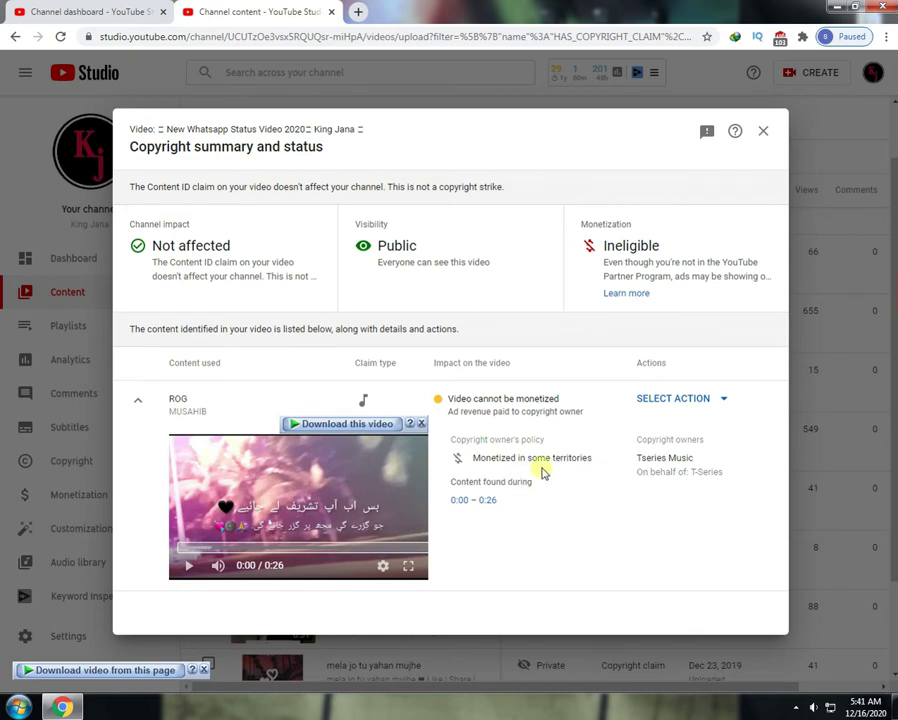
- Examine the time range in which the claimed content was found and the copyright owners of the song
left_click_drag(513, 509, 458, 510)
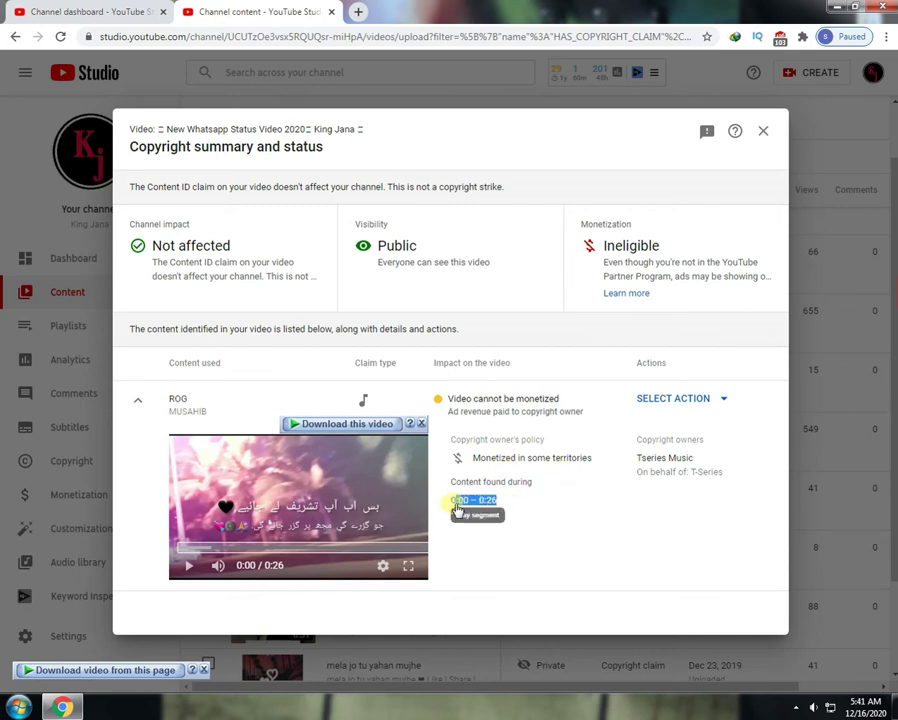
left_click(545, 503)
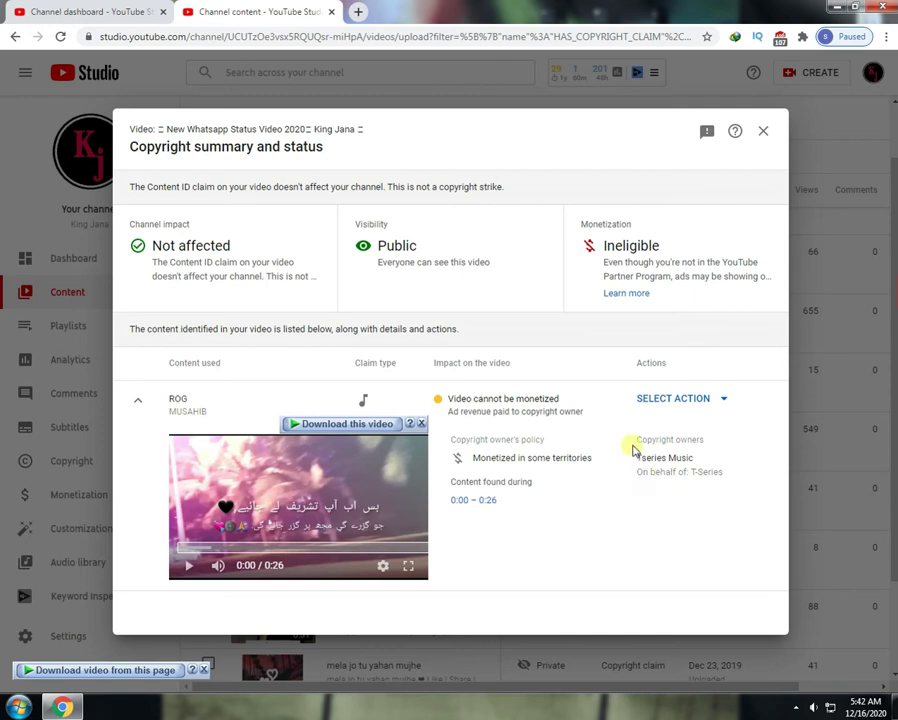
left_click_drag(654, 444, 626, 454)
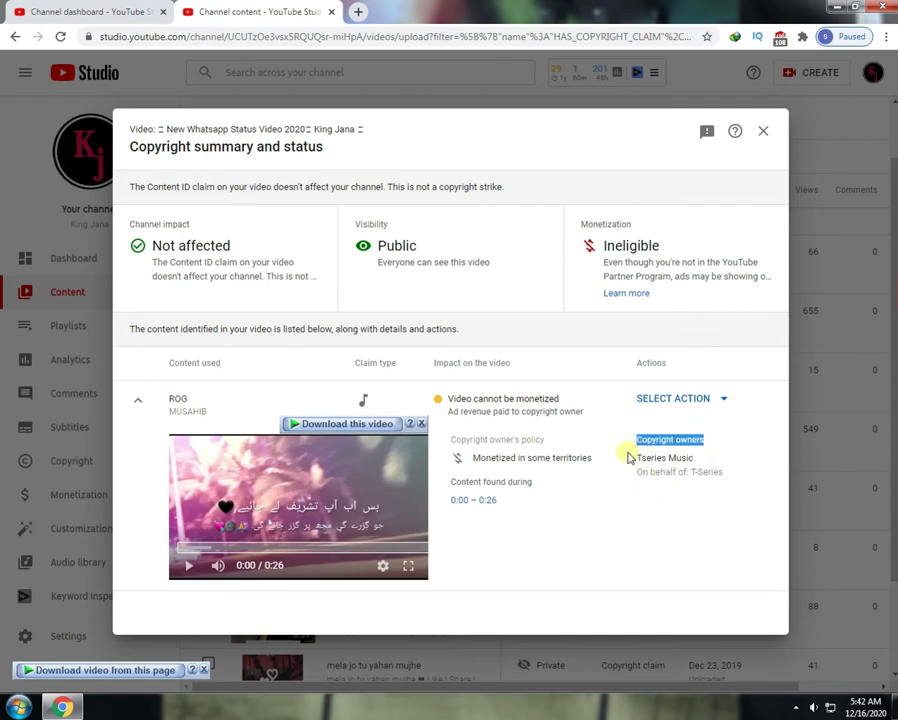
triple_click(702, 461)
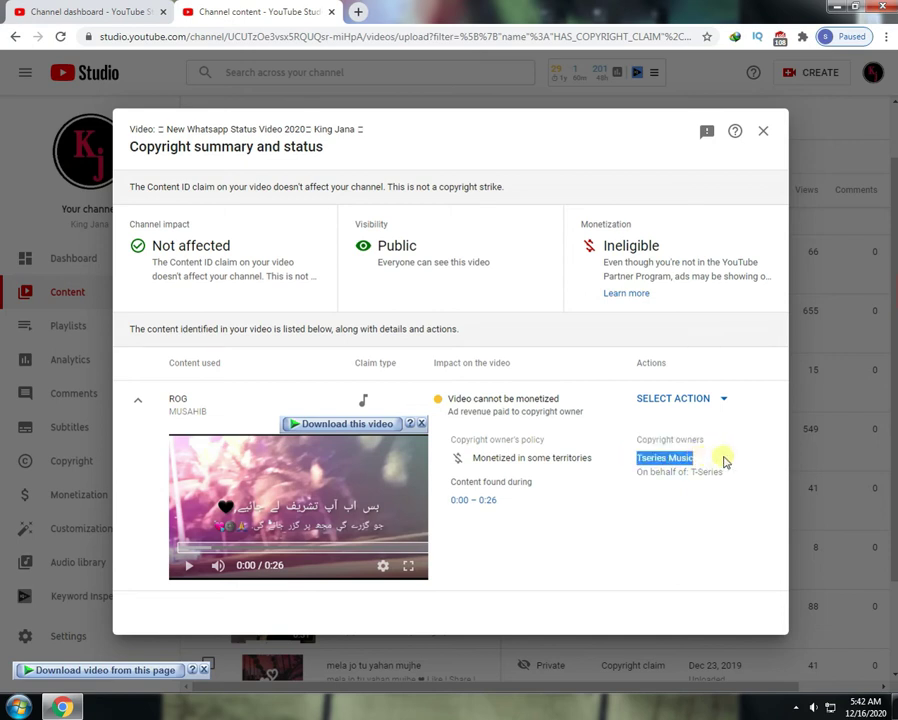
left_click(743, 442)
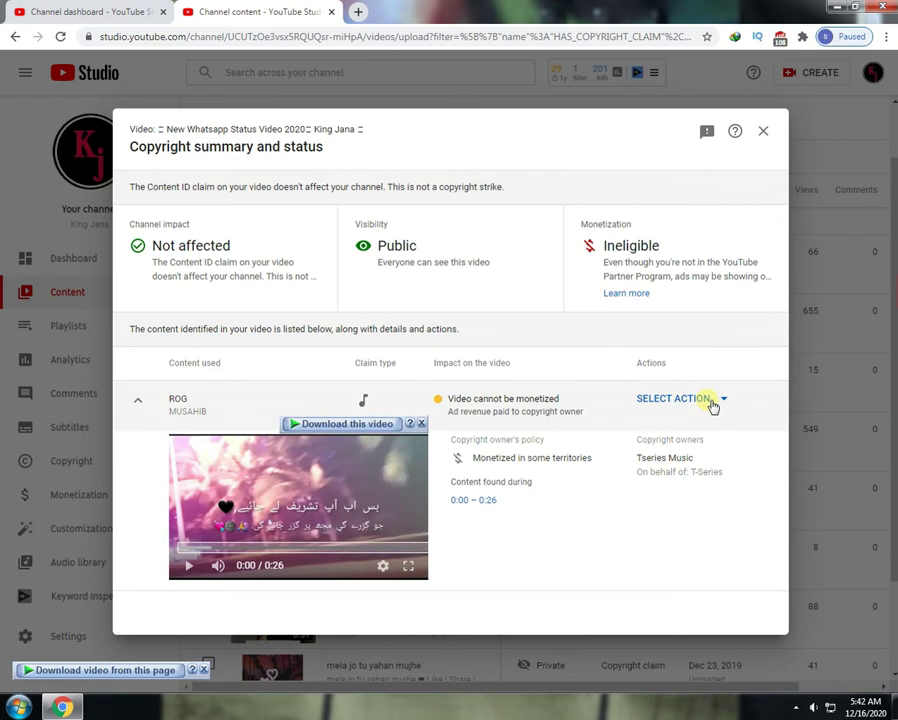
- Choose Replace song for the claimed track, dismiss the video download overlay and set the playhead to 00:06
left_click(719, 400)
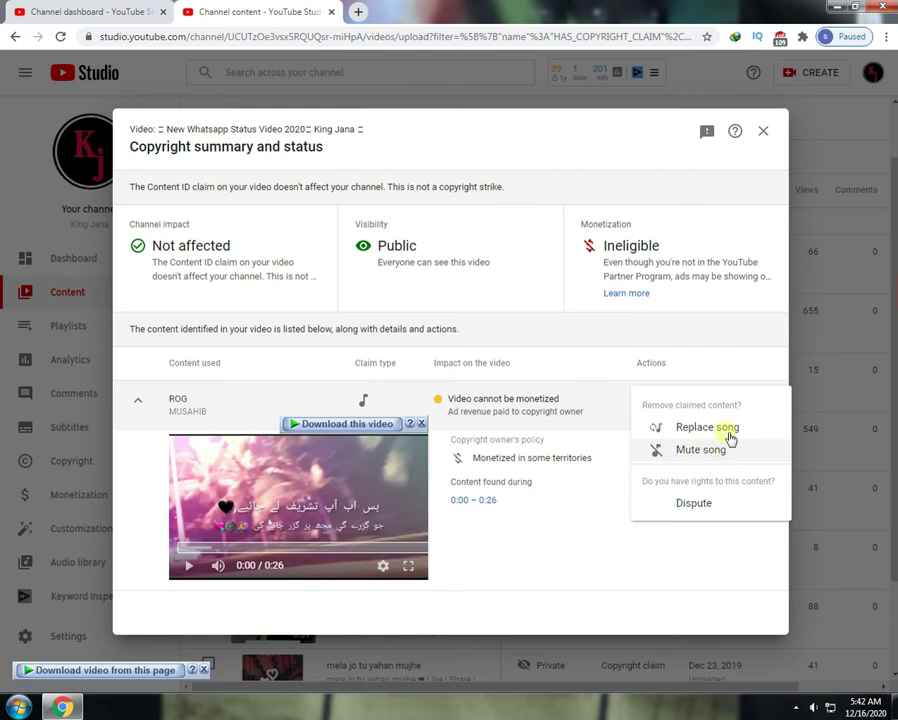
left_click(716, 427)
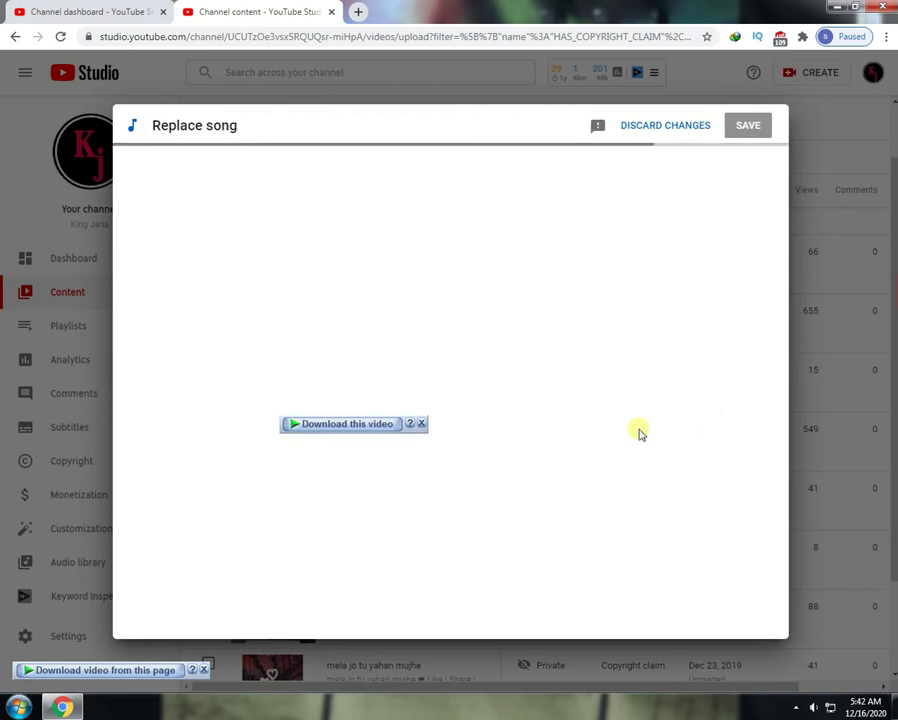
left_click(423, 424)
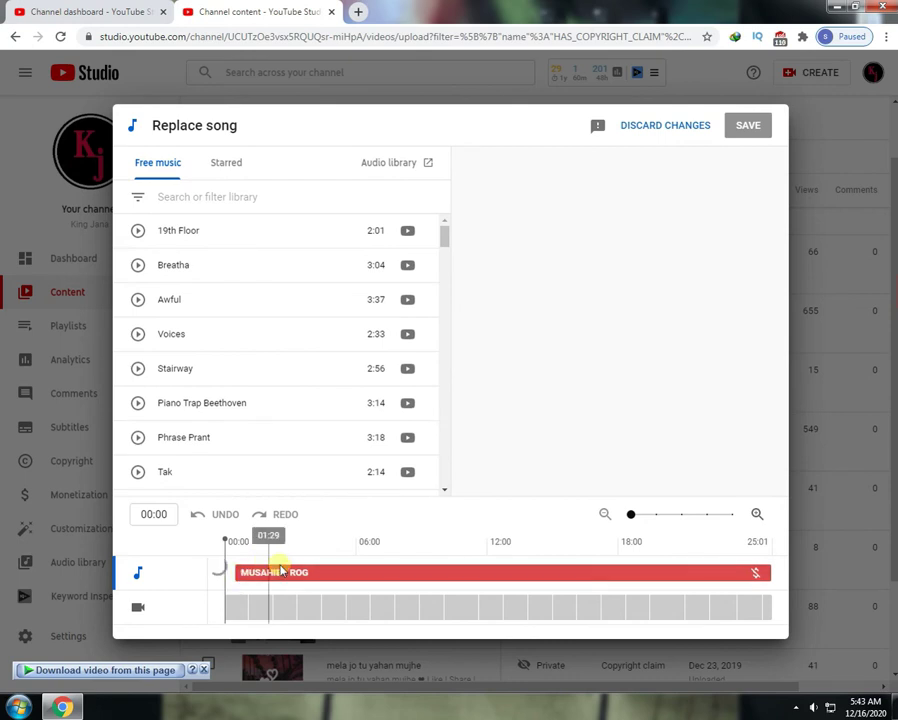
left_click(229, 576)
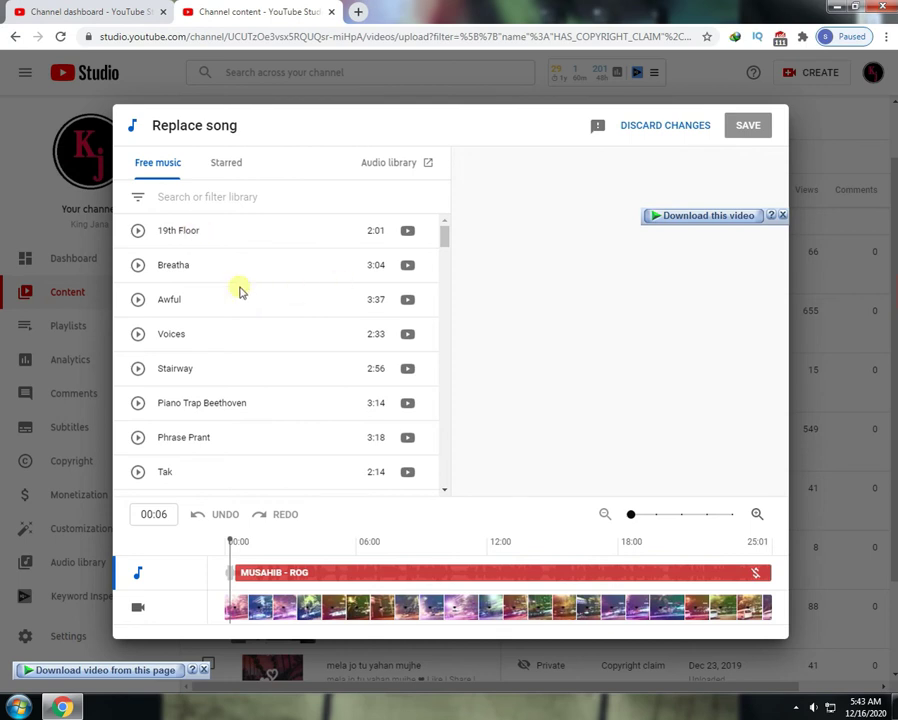
- Preview the free track "19th Floor" and add it as the replacement for the claimed song
left_click(139, 231)
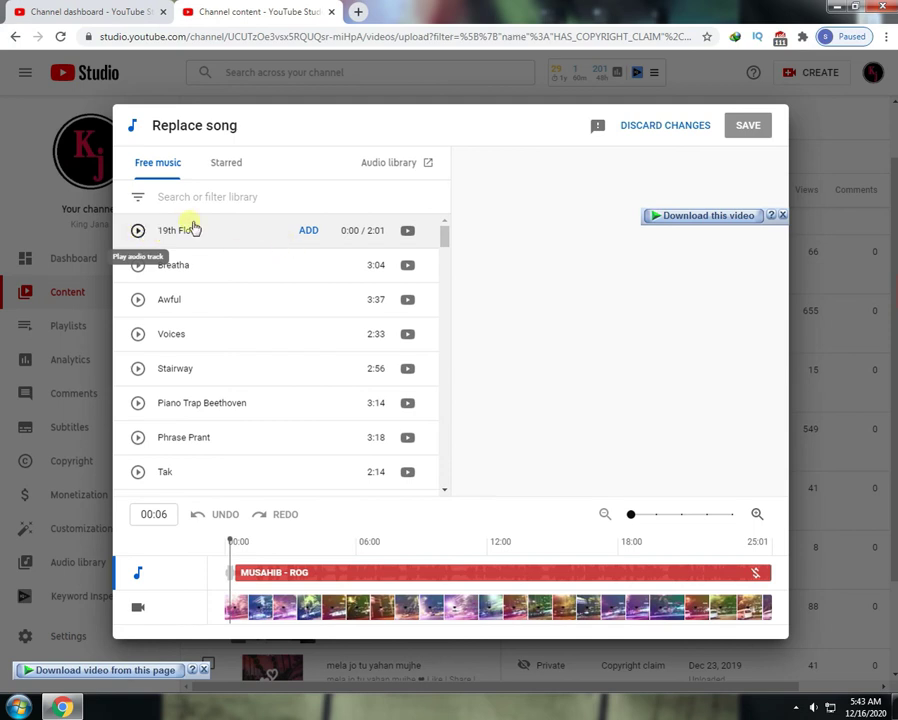
left_click(309, 231)
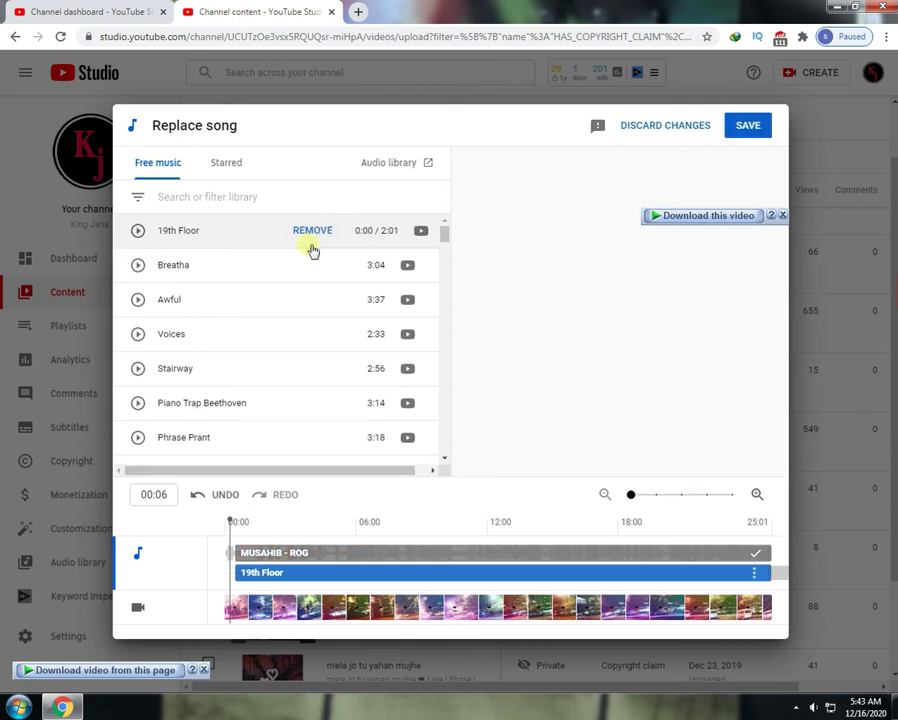
mouse_move(274, 546)
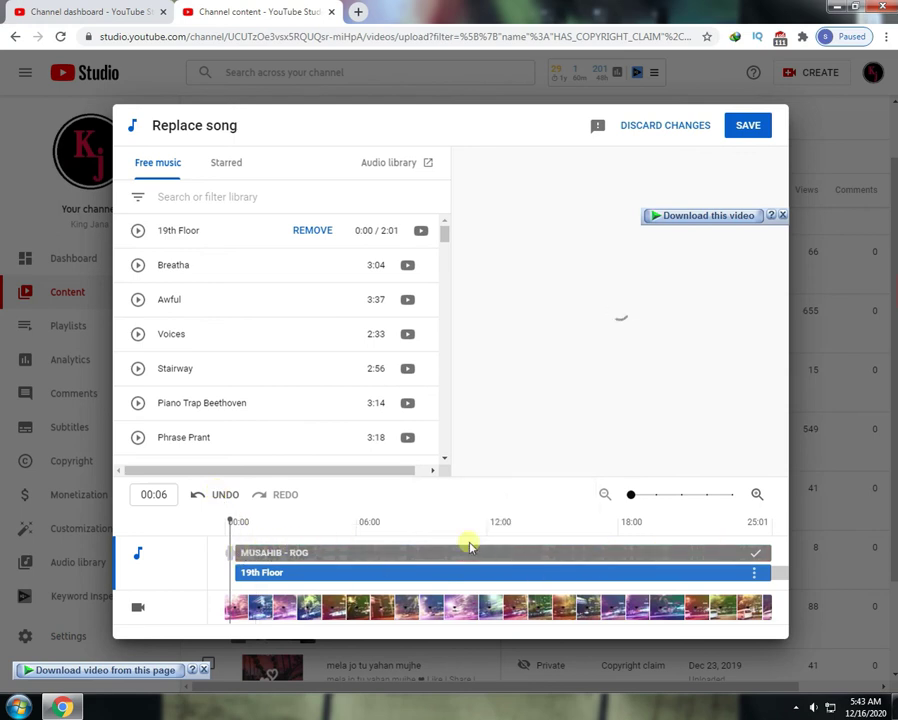
- Save the song replacement, read and accept the confirmation, and dismiss the video download overlay
left_click(750, 127)
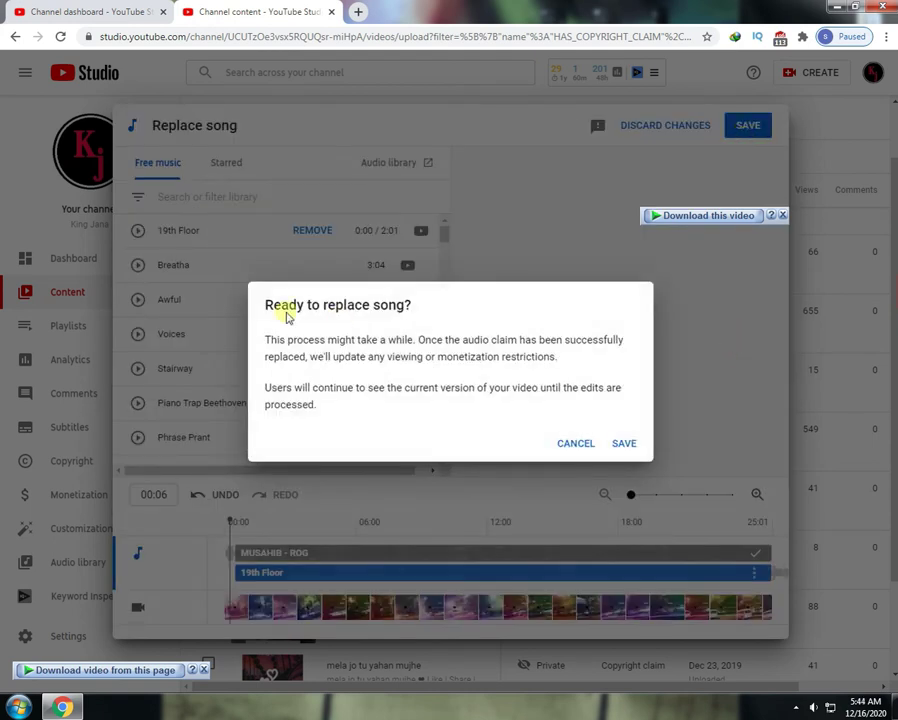
left_click_drag(401, 356, 556, 356)
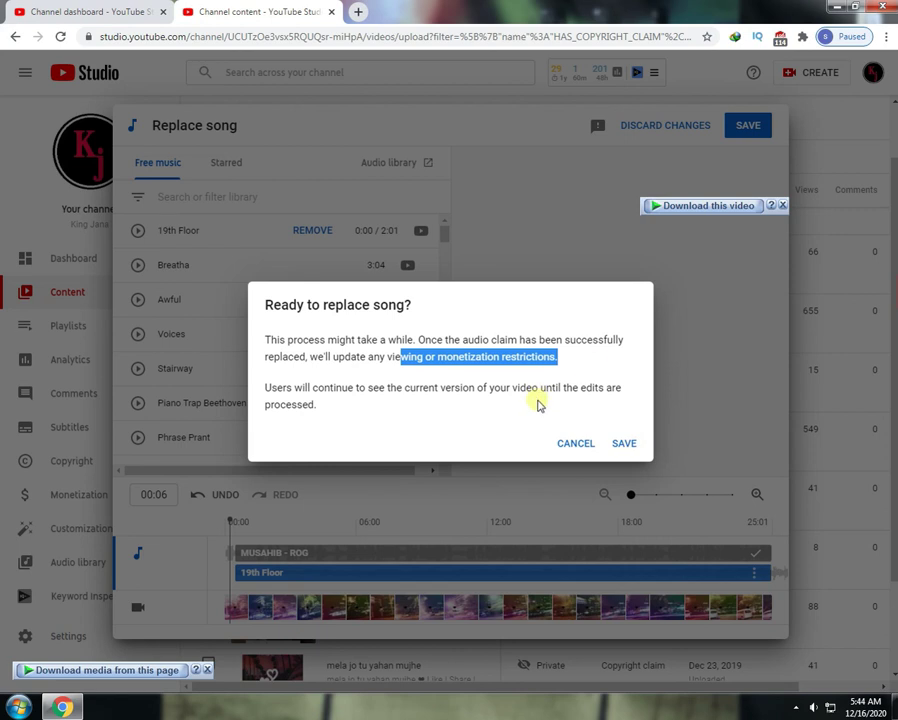
left_click(624, 443)
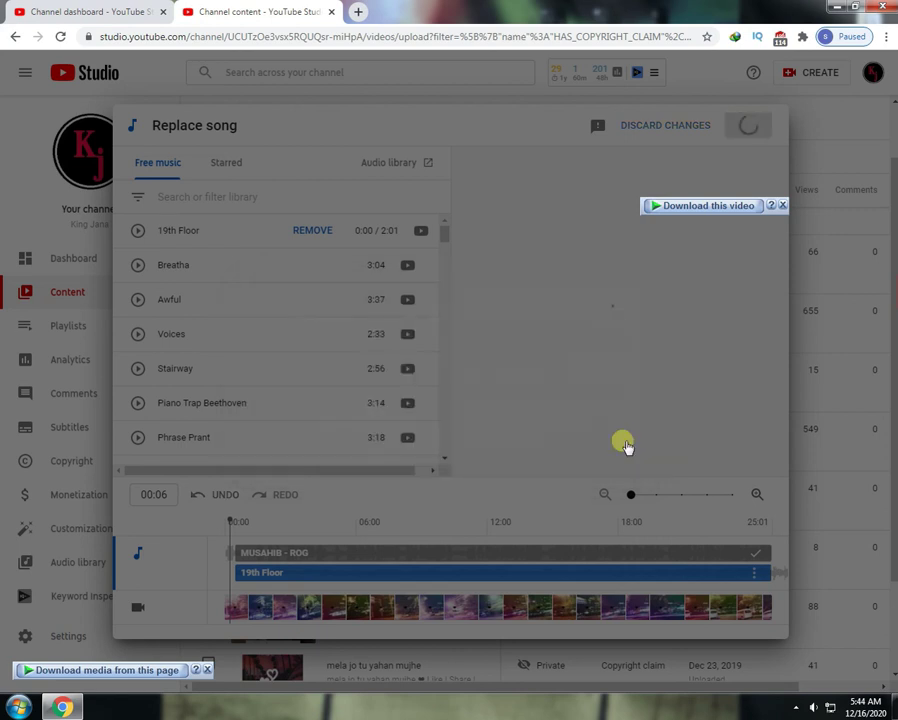
left_click(787, 206)
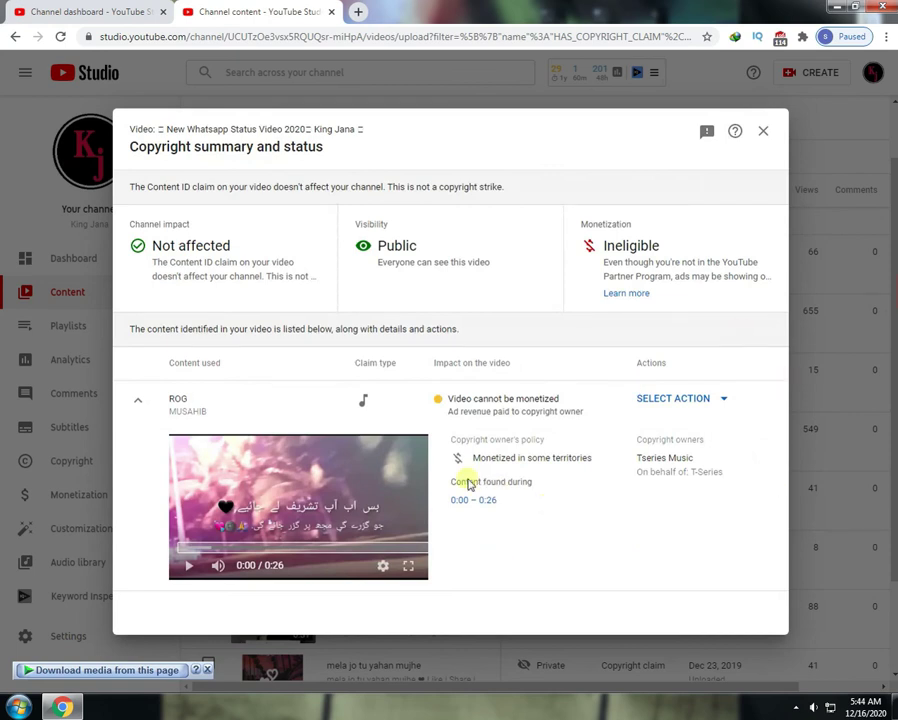
- Close the copyright summary and open the details of the 0:26 "New Whatsapp Status Video 2020" upload
left_click(763, 133)
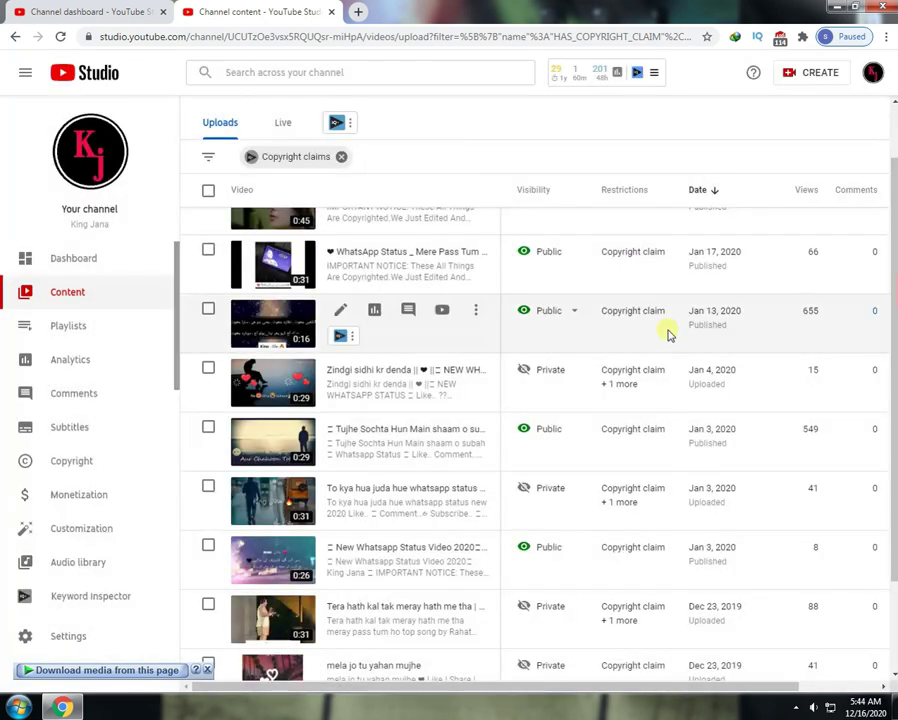
mouse_move(675, 317)
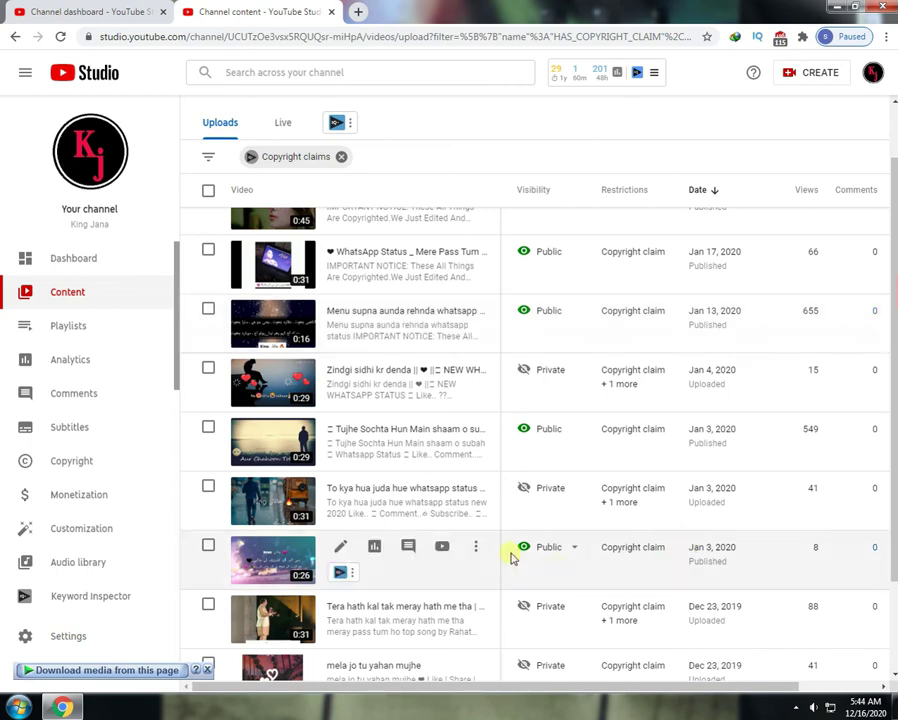
left_click(410, 556)
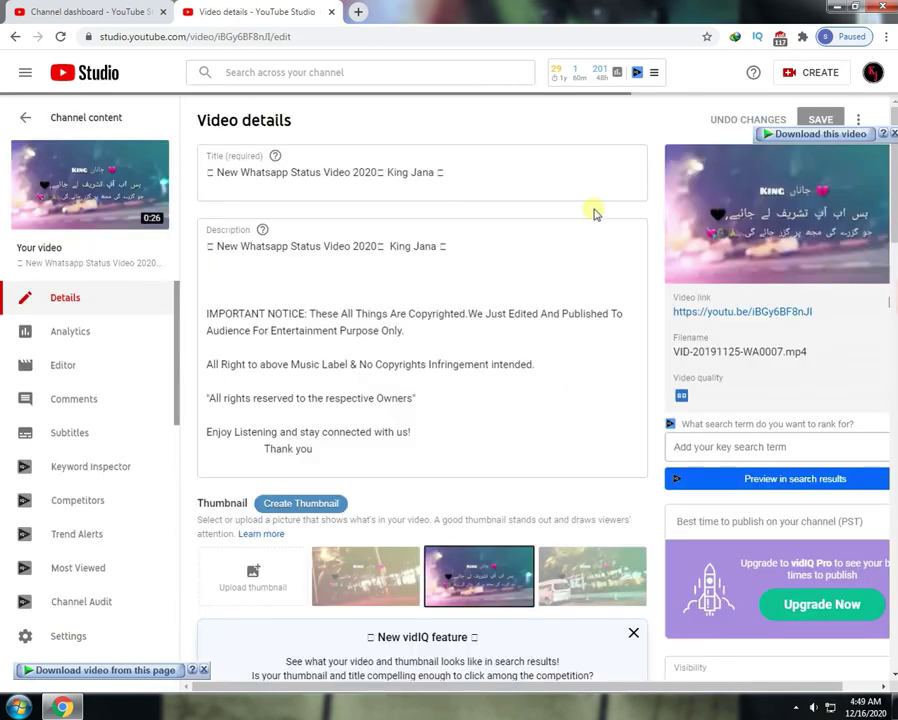